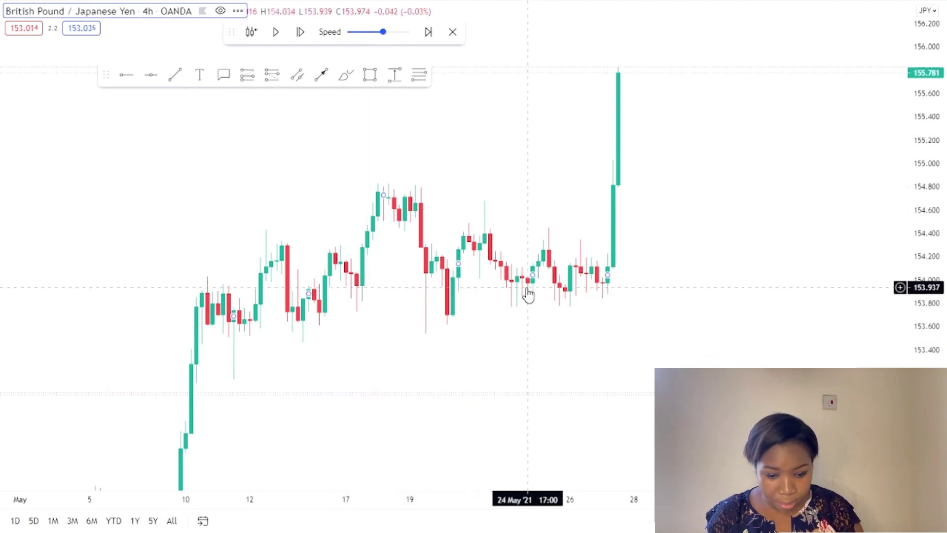
# - Play and pause the bar replay, then step two bars forward into early June
pyautogui.click(276, 34)
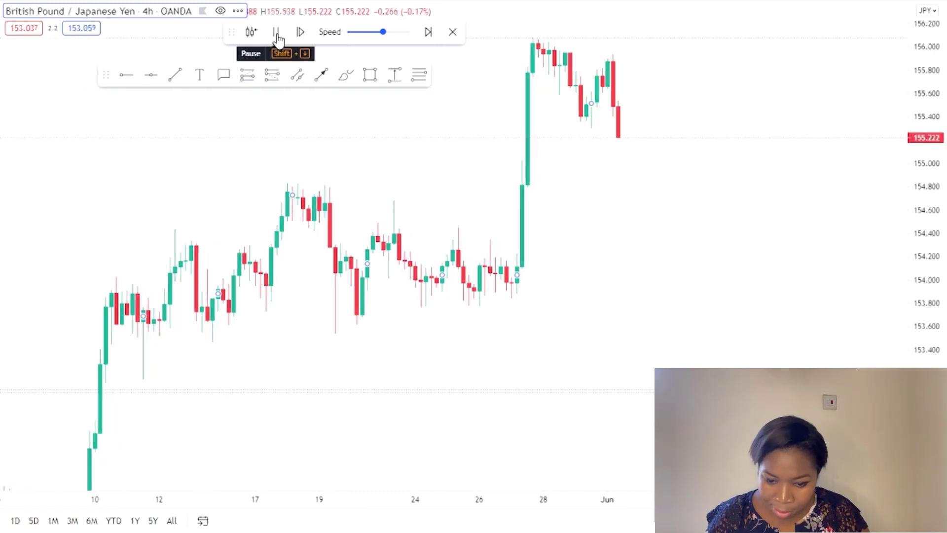
pyautogui.click(276, 32)
pyautogui.click(300, 32)
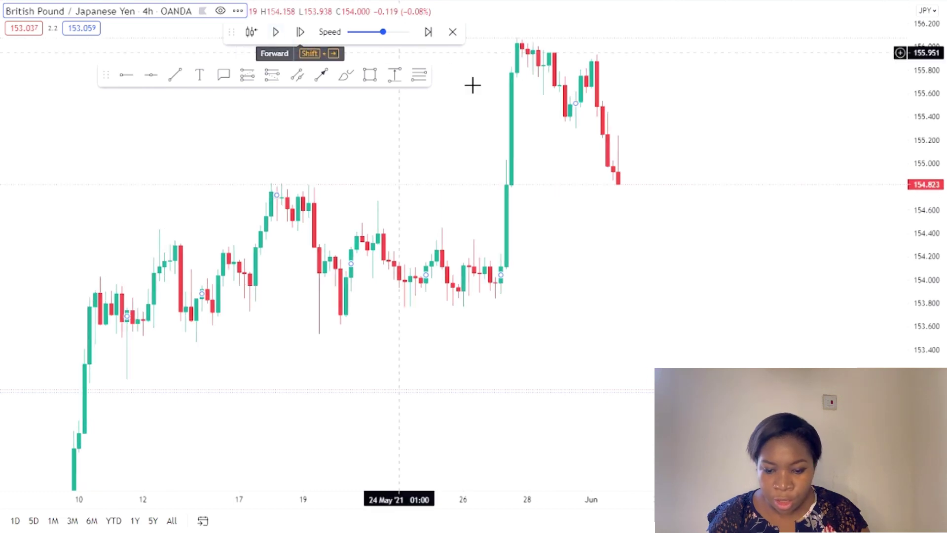
pyautogui.hotkey('shift', 'Right')
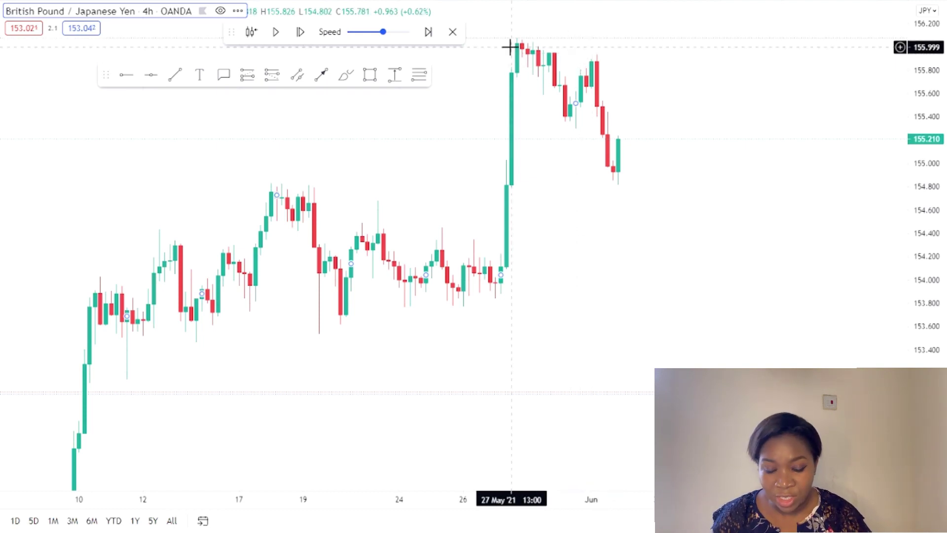
# - Brush cyan circles around the late-May peak, the later lower high and the dip between them
pyautogui.click(344, 77)
pyautogui.moveTo(515, 26); pyautogui.dragTo(521, 33)
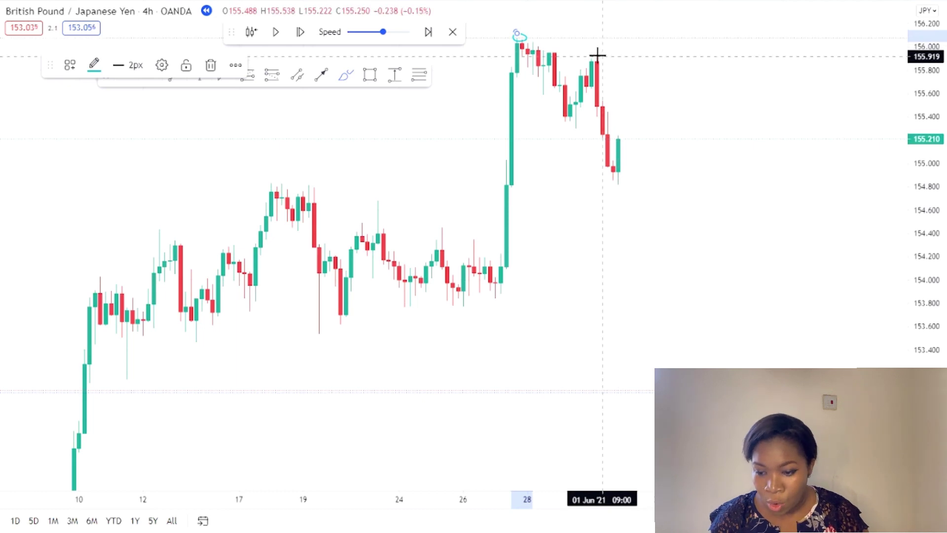
pyautogui.moveTo(587, 53); pyautogui.dragTo(592, 51)
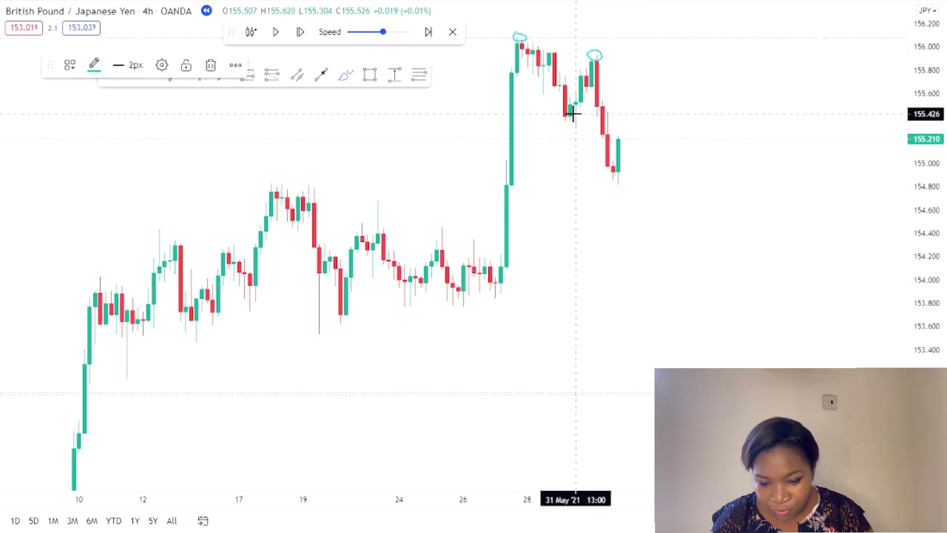
pyautogui.moveTo(579, 126)
pyautogui.mouseDown()
pyautogui.moveTo(568, 106)
pyautogui.moveTo(572, 127)
pyautogui.mouseUp()
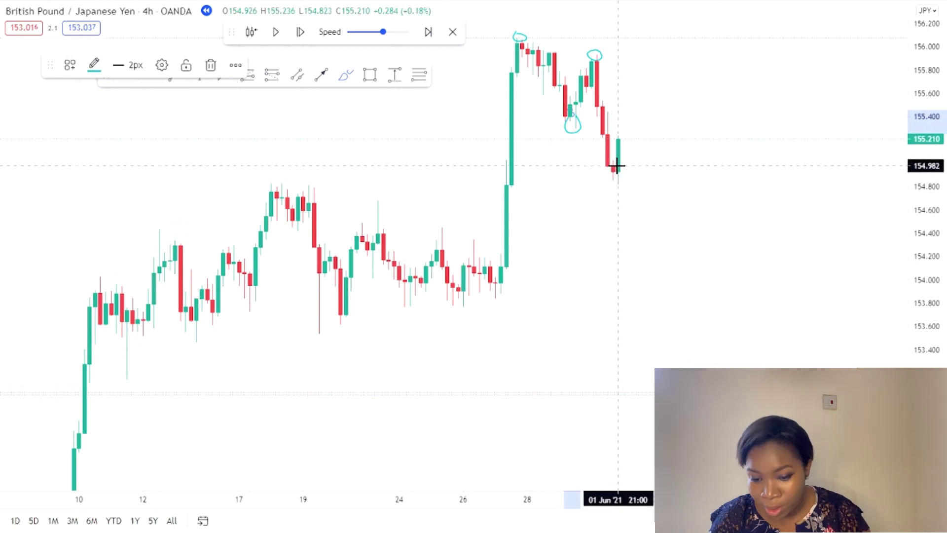
pyautogui.moveTo(50, 65); pyautogui.dragTo(47, 52)
pyautogui.click(180, 89)
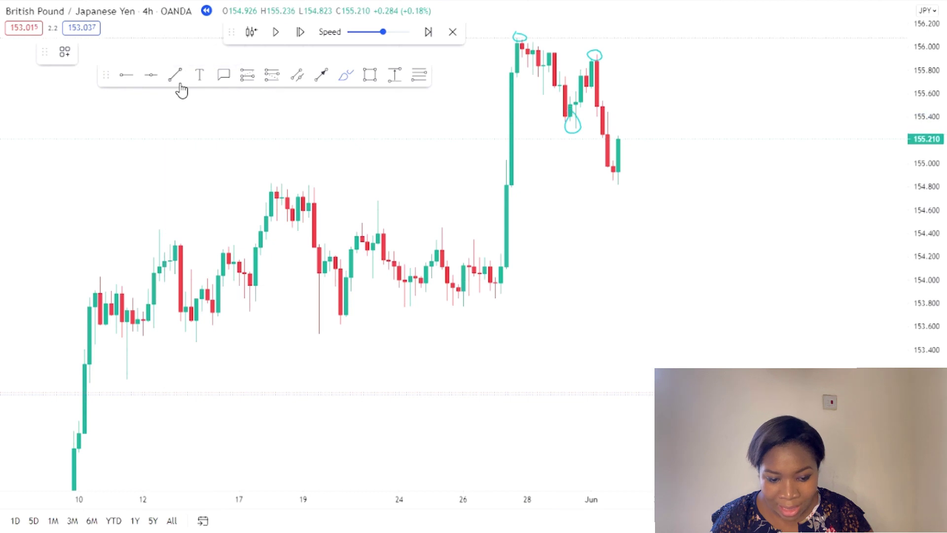
# - Draw a descending trend line from the late-May peak through the lower high, then resume replay
pyautogui.click(517, 37)
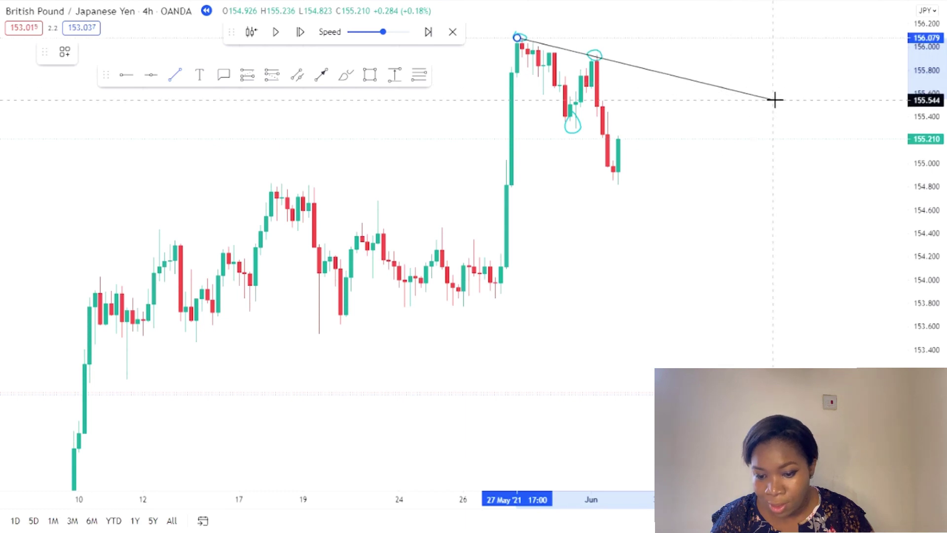
pyautogui.click(885, 109)
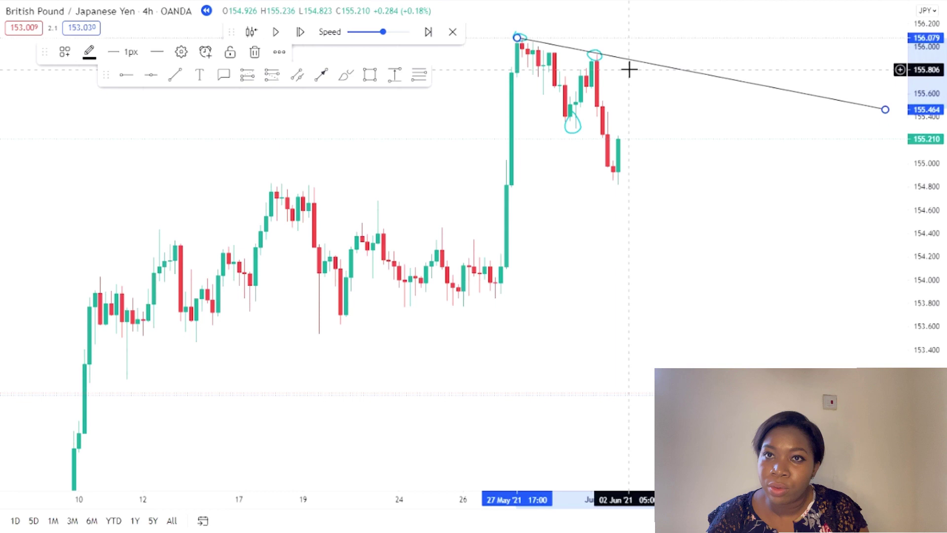
pyautogui.click(275, 31)
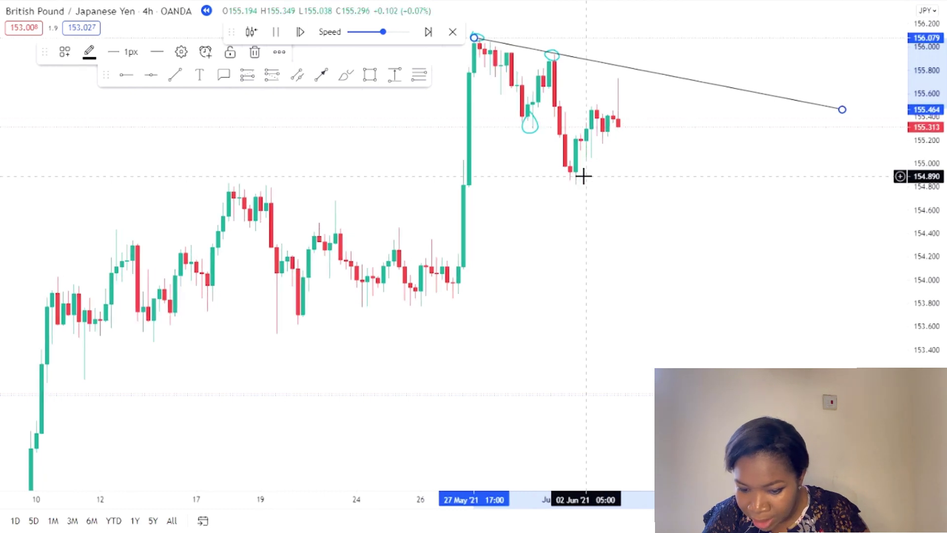
# - Pause replay, then circle the early-June low and the latest candles testing the trend line
pyautogui.click(278, 33)
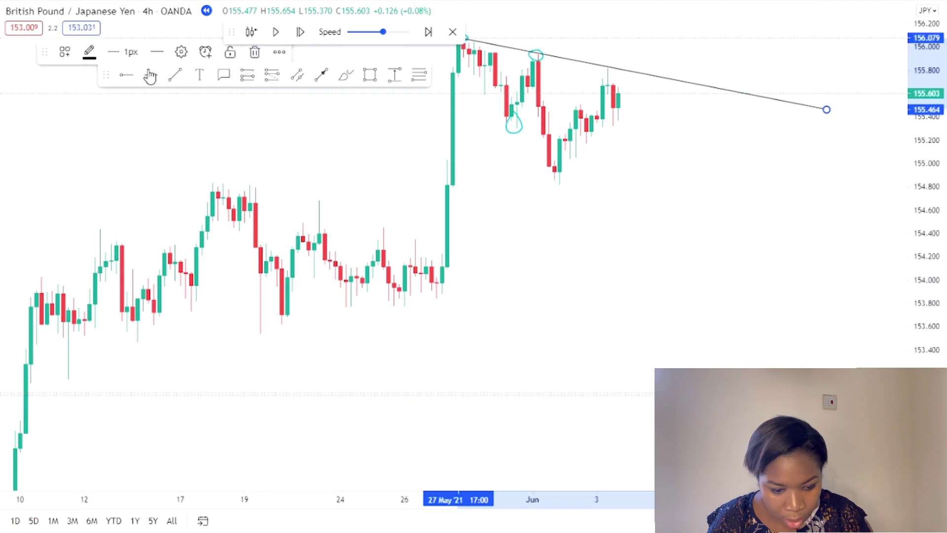
pyautogui.click(338, 80)
pyautogui.click(338, 80)
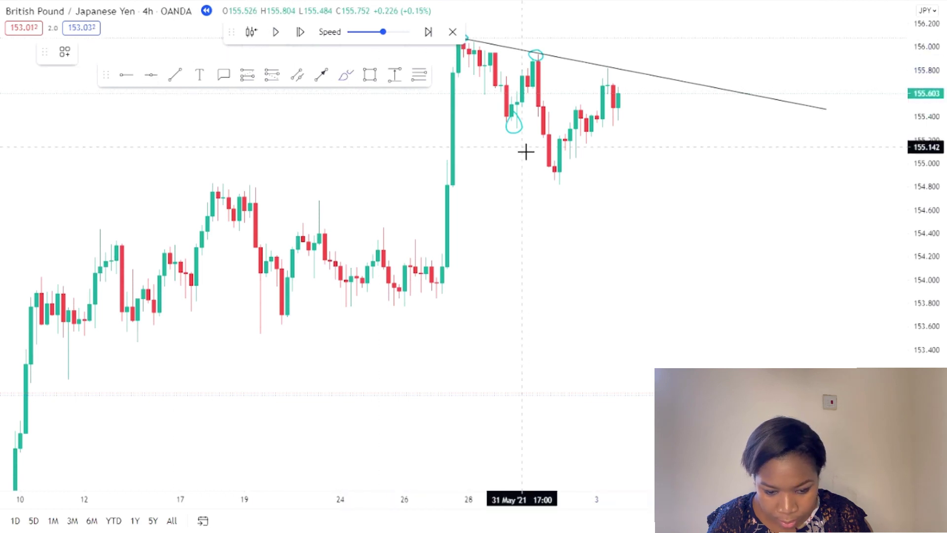
pyautogui.moveTo(554, 165)
pyautogui.mouseDown()
pyautogui.moveTo(550, 182)
pyautogui.moveTo(562, 176)
pyautogui.moveTo(554, 169)
pyautogui.mouseUp()
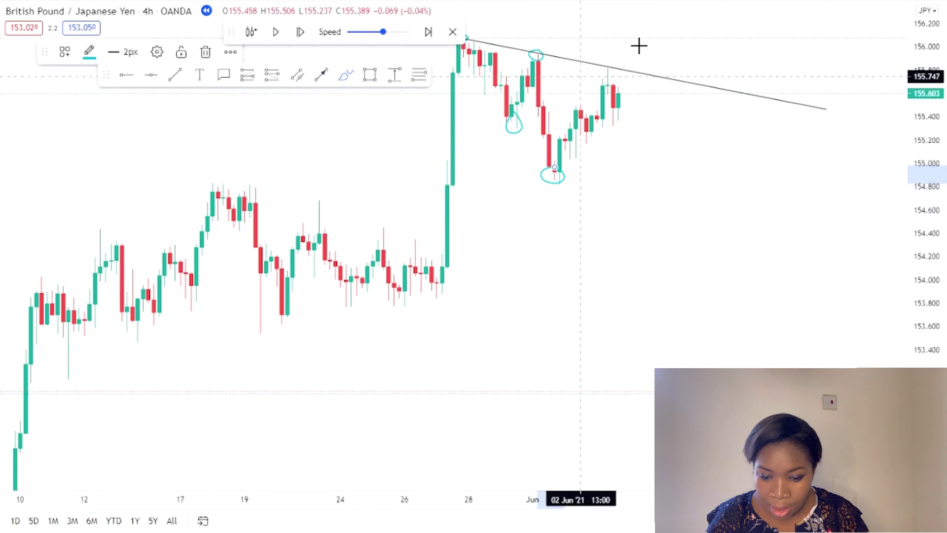
pyautogui.moveTo(615, 52)
pyautogui.mouseDown()
pyautogui.moveTo(592, 85)
pyautogui.moveTo(609, 120)
pyautogui.moveTo(621, 93)
pyautogui.moveTo(610, 52)
pyautogui.mouseUp()
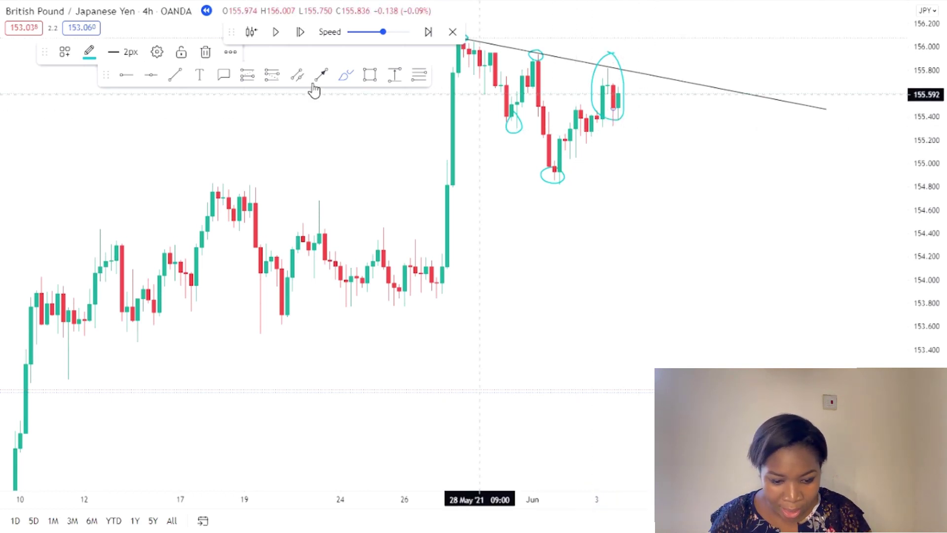
# - Place a short position at 155.464 on the latest candle with the stop at 155.988
pyautogui.click(266, 81)
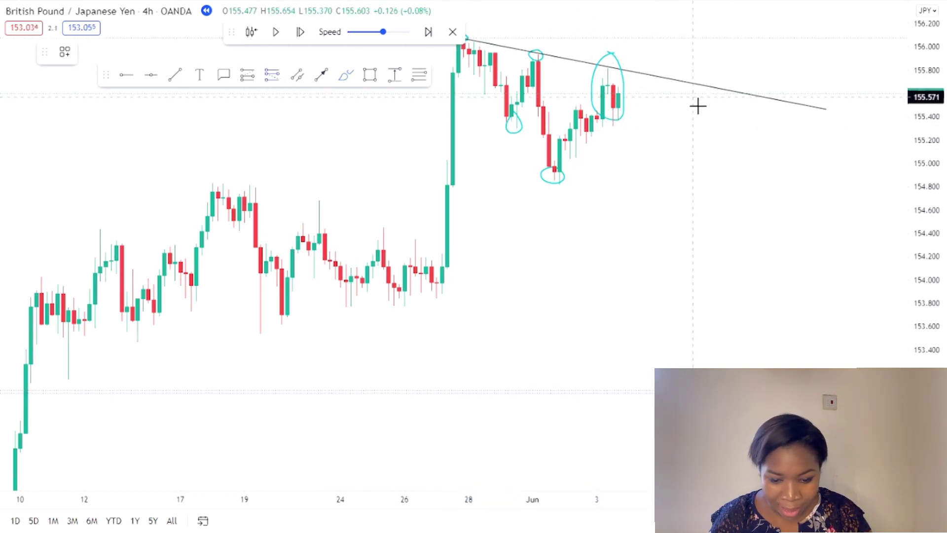
pyautogui.click(614, 110)
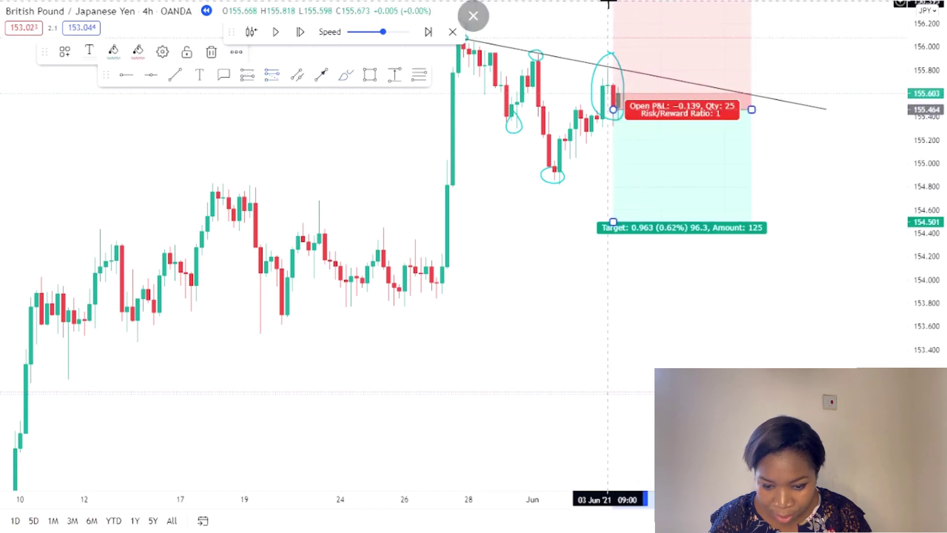
pyautogui.moveTo(612, 4); pyautogui.dragTo(611, 49)
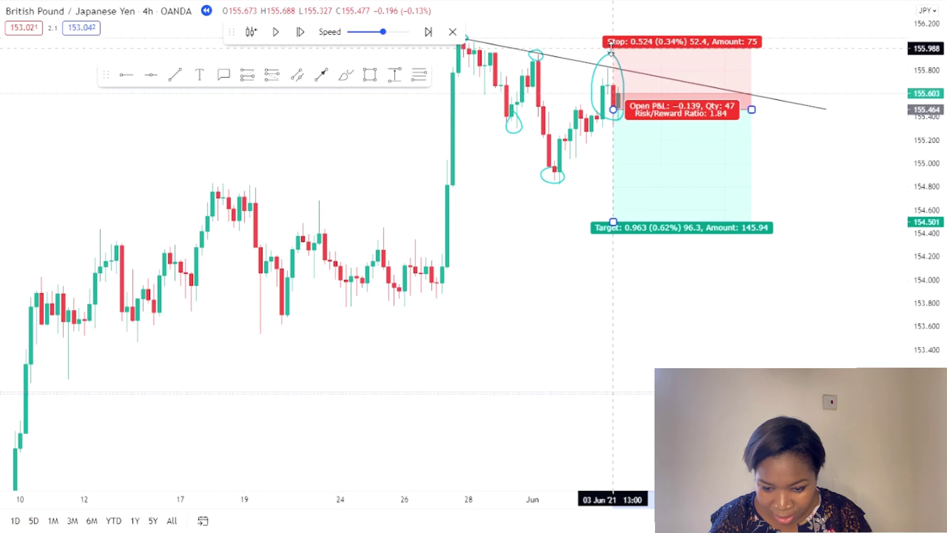
pyautogui.moveTo(611, 47); pyautogui.dragTo(611, 48)
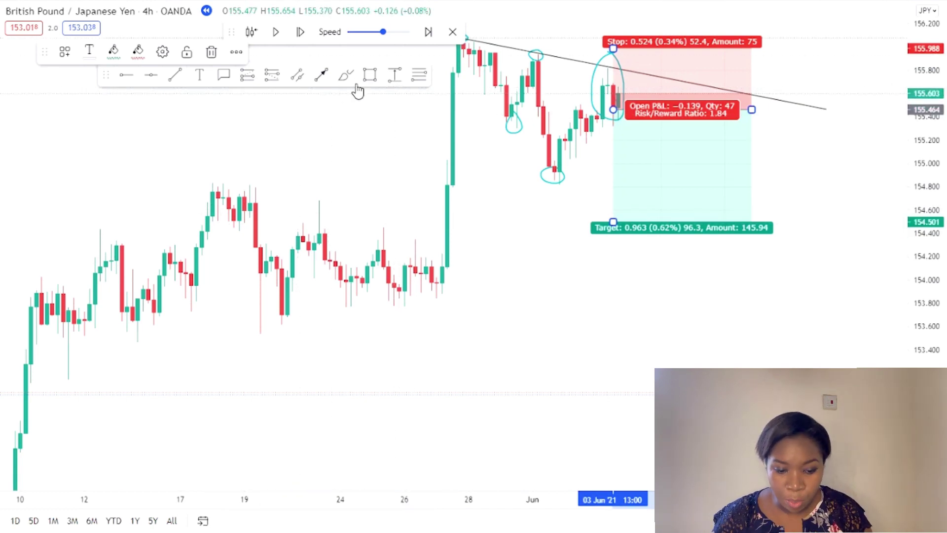
# - Draw a grey support zone near 154.8 from mid-May to the June low and raise the short's target
pyautogui.click(356, 121)
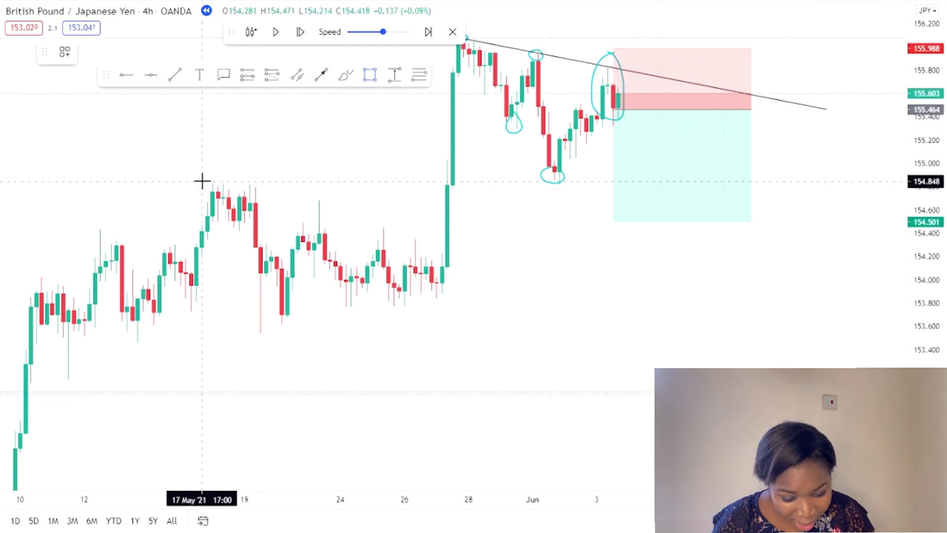
pyautogui.moveTo(200, 181)
pyautogui.mouseDown()
pyautogui.moveTo(230, 194)
pyautogui.moveTo(459, 204)
pyautogui.moveTo(513, 202)
pyautogui.moveTo(559, 185)
pyautogui.moveTo(577, 194)
pyautogui.moveTo(586, 180)
pyautogui.moveTo(585, 190)
pyautogui.mouseUp()
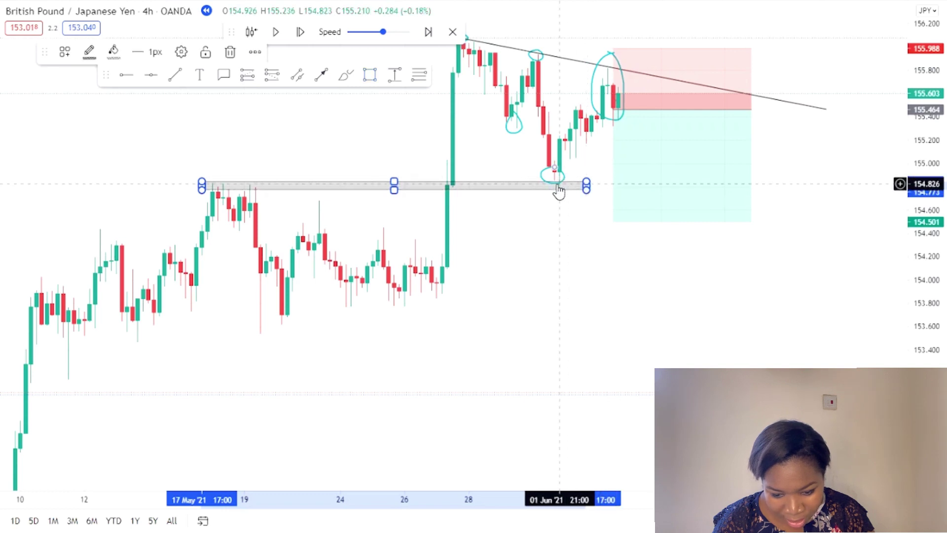
pyautogui.moveTo(635, 221); pyautogui.dragTo(606, 184)
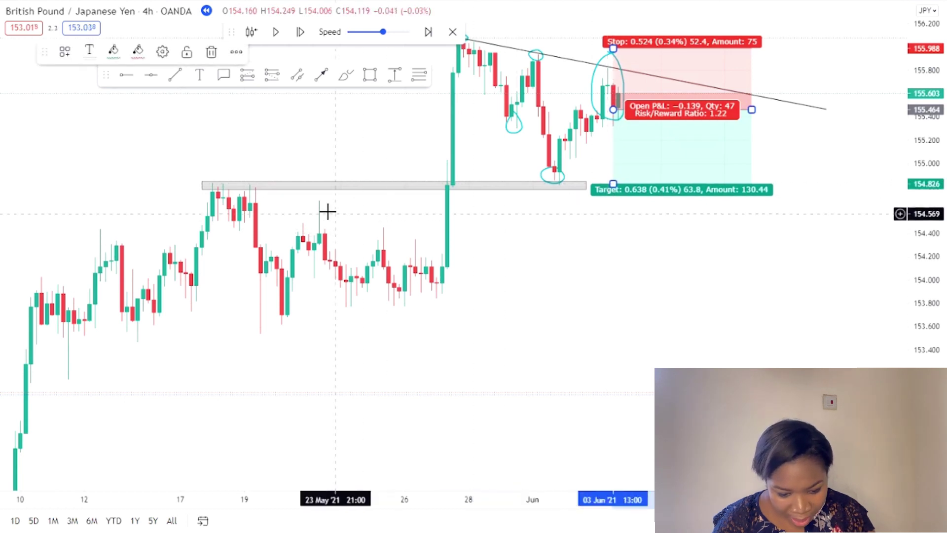
# - Draw a thin second support zone near 154.41 and lower the short's target to 154.414
pyautogui.click(370, 88)
pyautogui.click(370, 85)
pyautogui.click(286, 230)
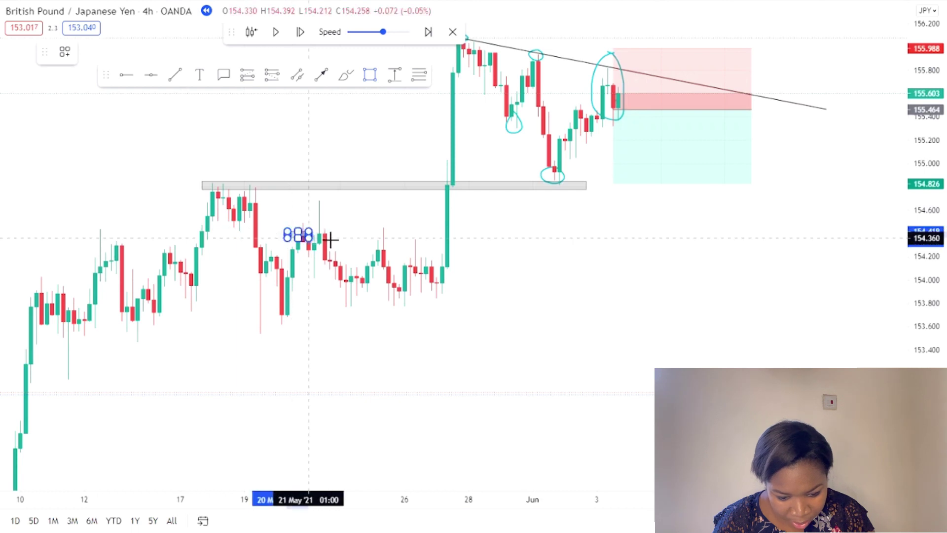
pyautogui.click(527, 234)
pyautogui.moveTo(527, 233); pyautogui.dragTo(618, 234)
pyautogui.moveTo(614, 182); pyautogui.dragTo(615, 231)
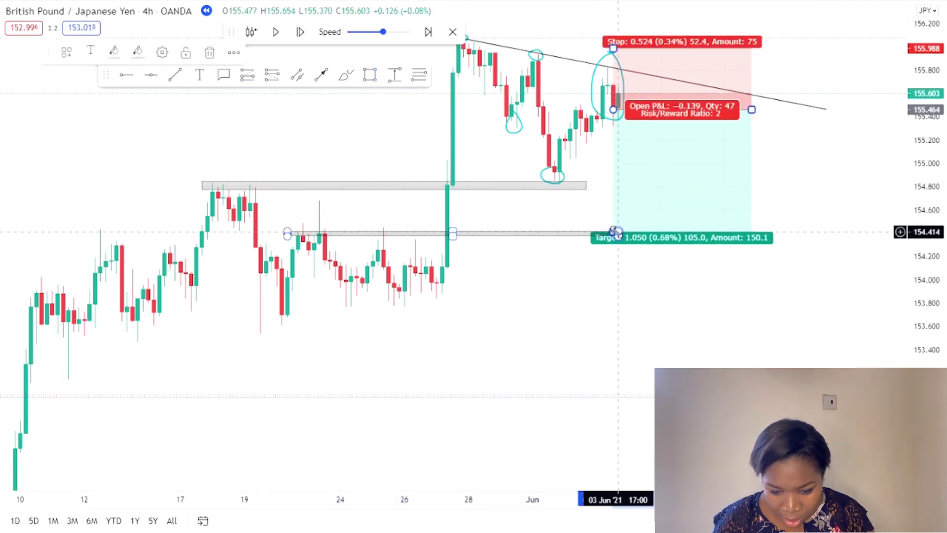
pyautogui.click(620, 301)
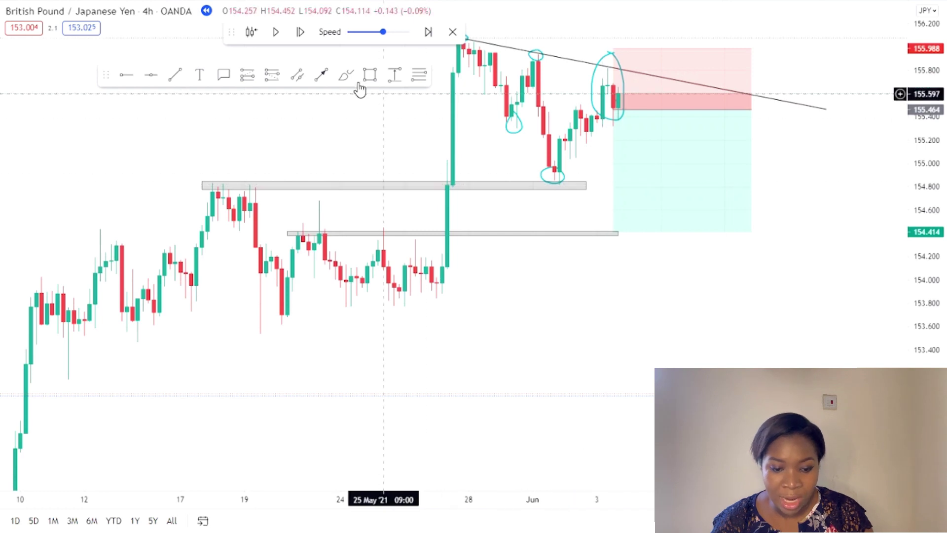
# - Run the replay, pause to check the short's stop and target, then resume toward 9 June
pyautogui.click(276, 33)
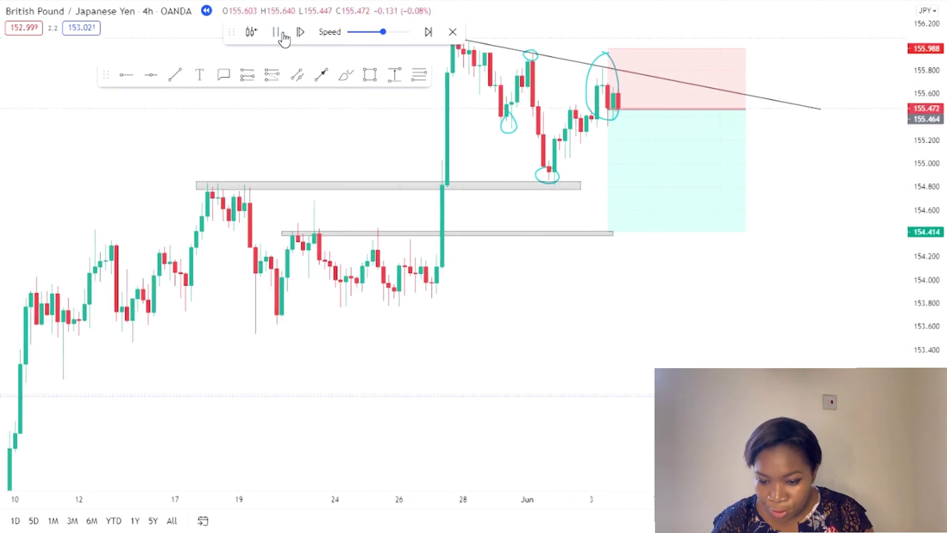
pyautogui.click(283, 35)
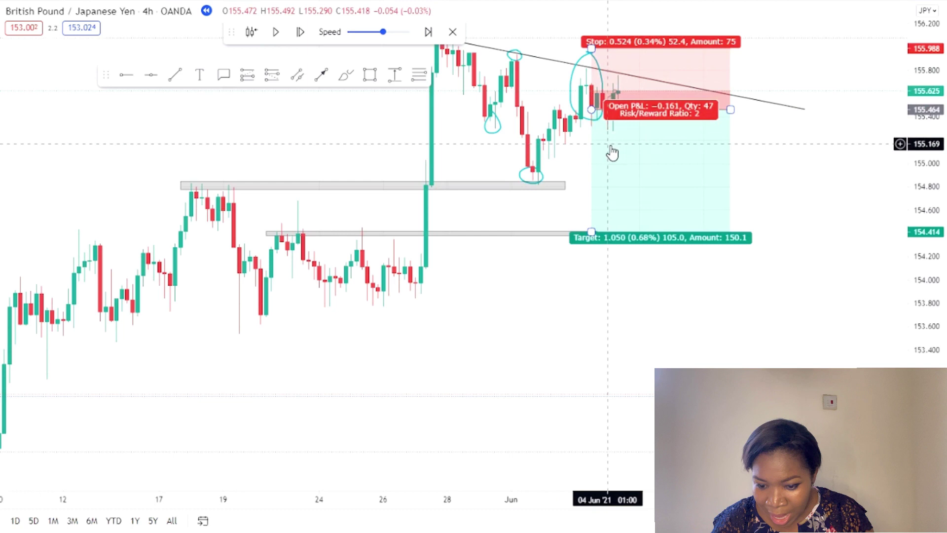
pyautogui.click(602, 95)
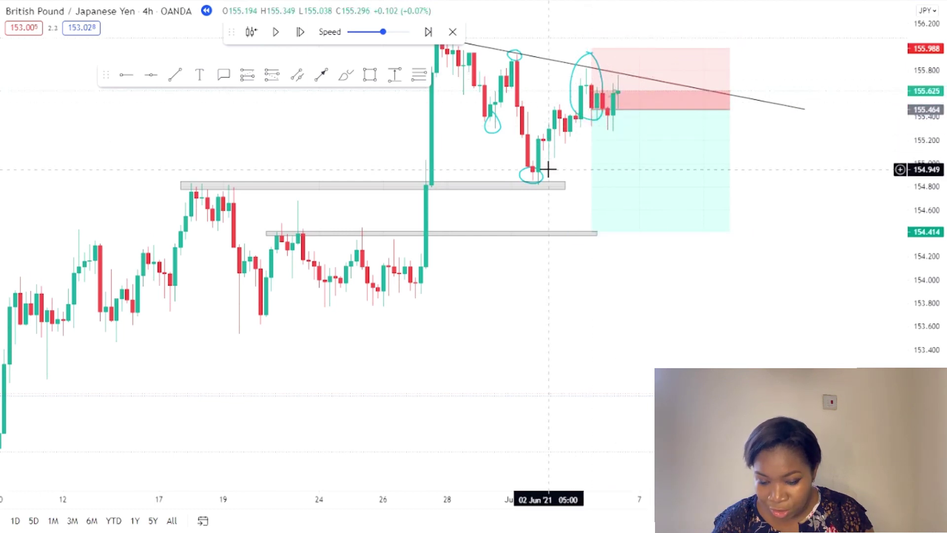
pyautogui.click(274, 33)
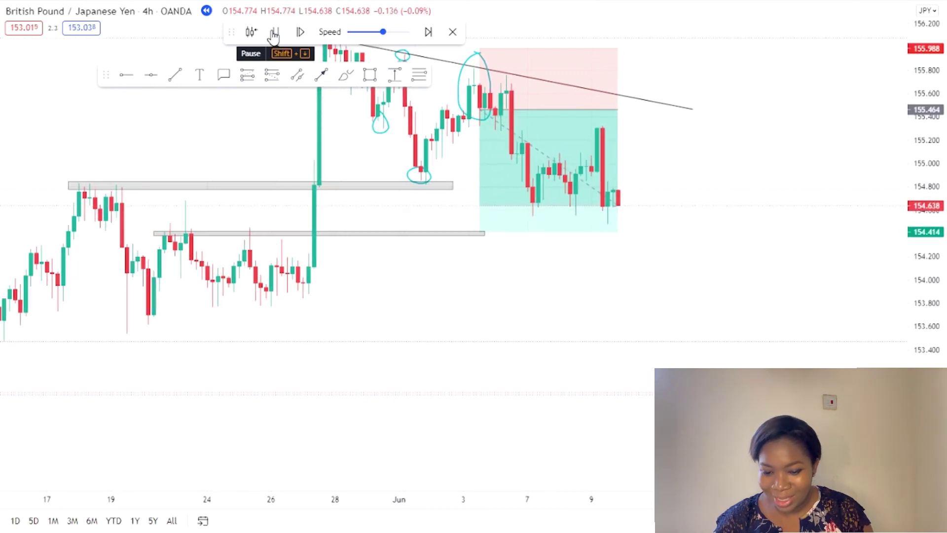
# - Pause replay and stretch the short position box out to the latest candle
pyautogui.click(274, 32)
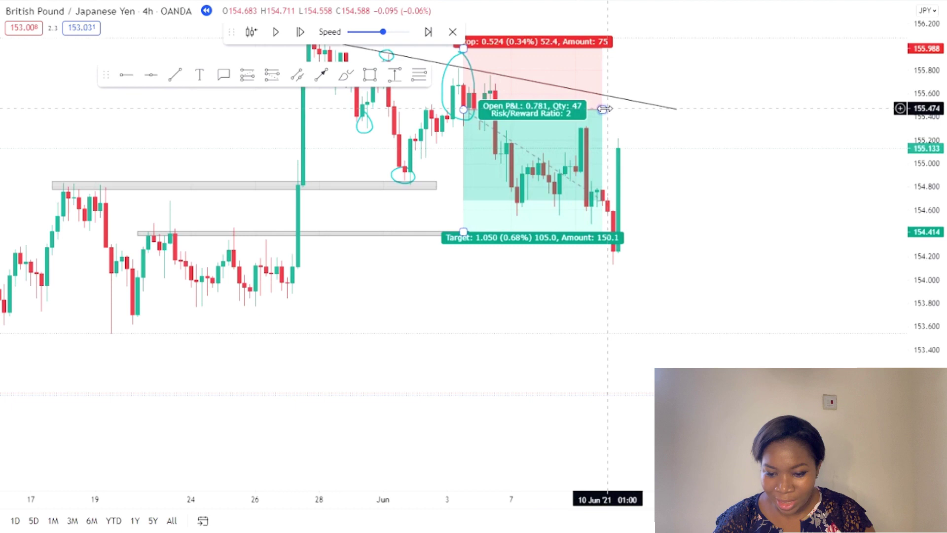
pyautogui.click(625, 111)
pyautogui.moveTo(624, 111); pyautogui.dragTo(628, 110)
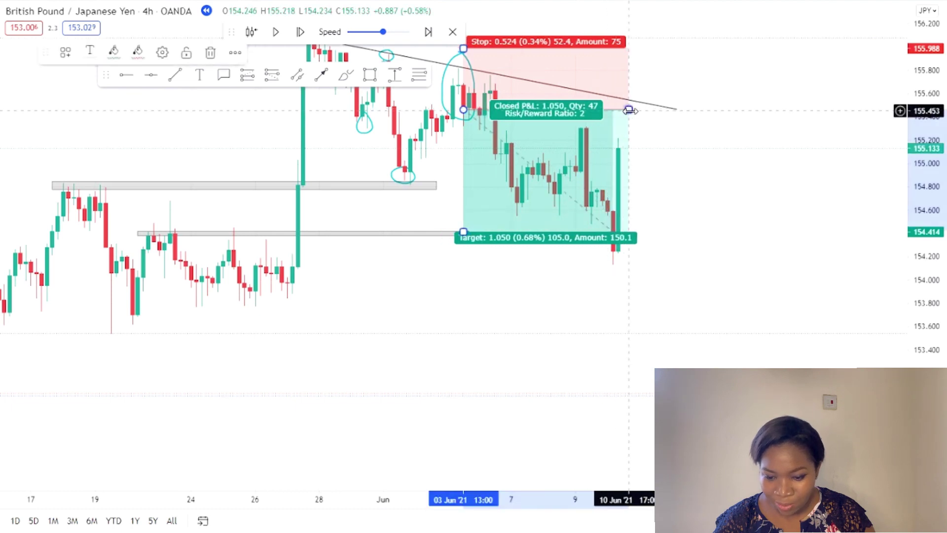
pyautogui.click(588, 261)
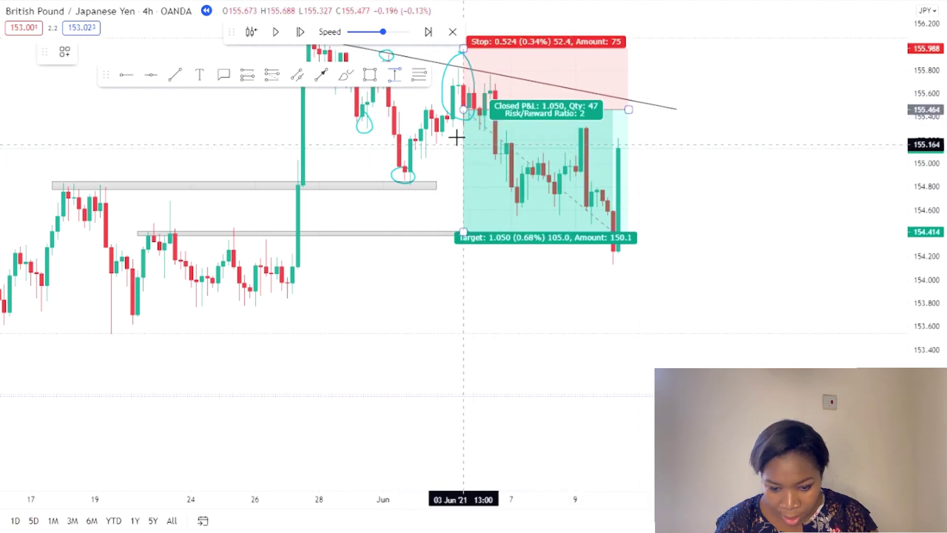
# - Measure the drop from the swing candle, then move the short's stop down to the entry price
pyautogui.click(452, 111)
pyautogui.click(453, 109)
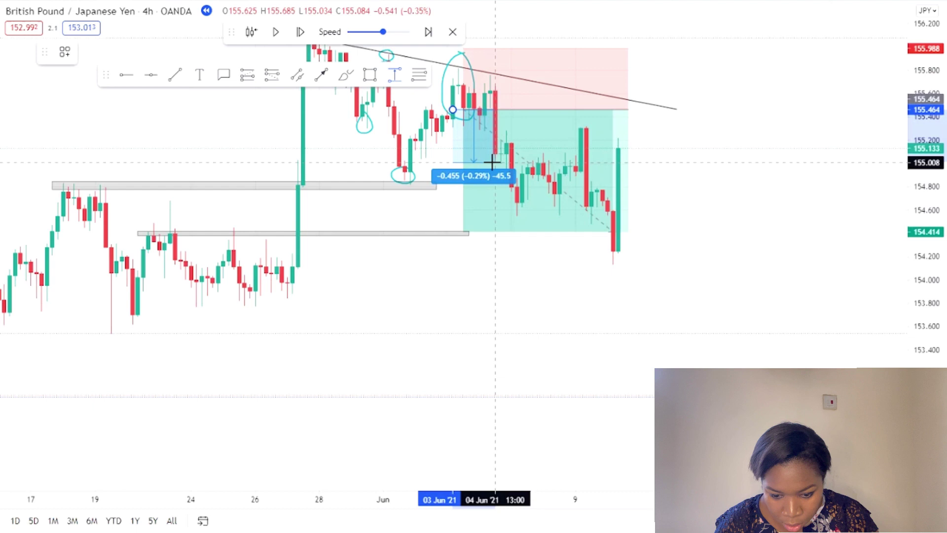
pyautogui.click(494, 157)
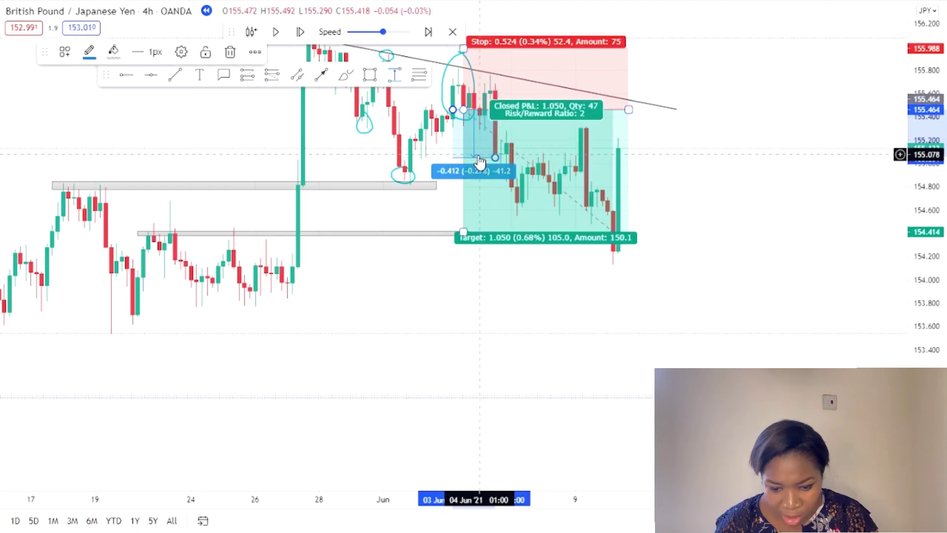
pyautogui.click(462, 270)
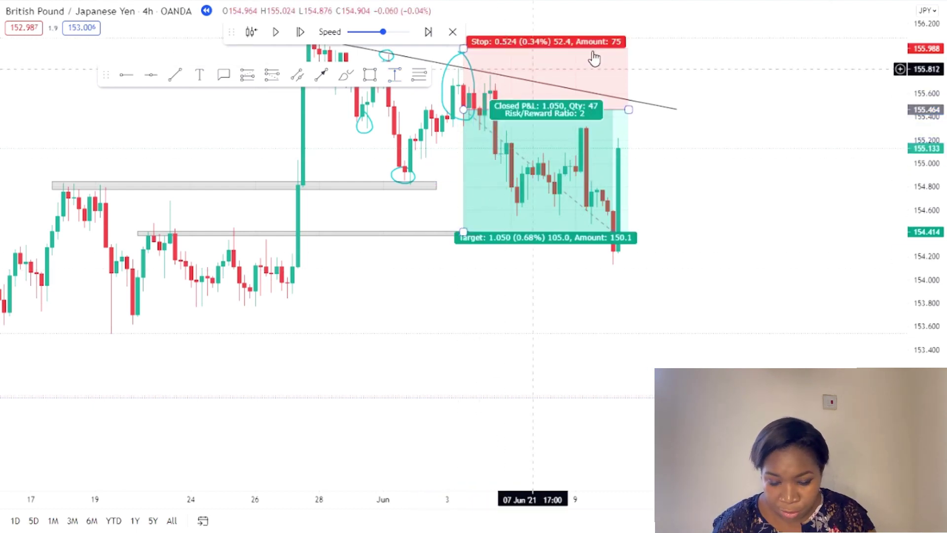
pyautogui.moveTo(461, 47); pyautogui.dragTo(464, 109)
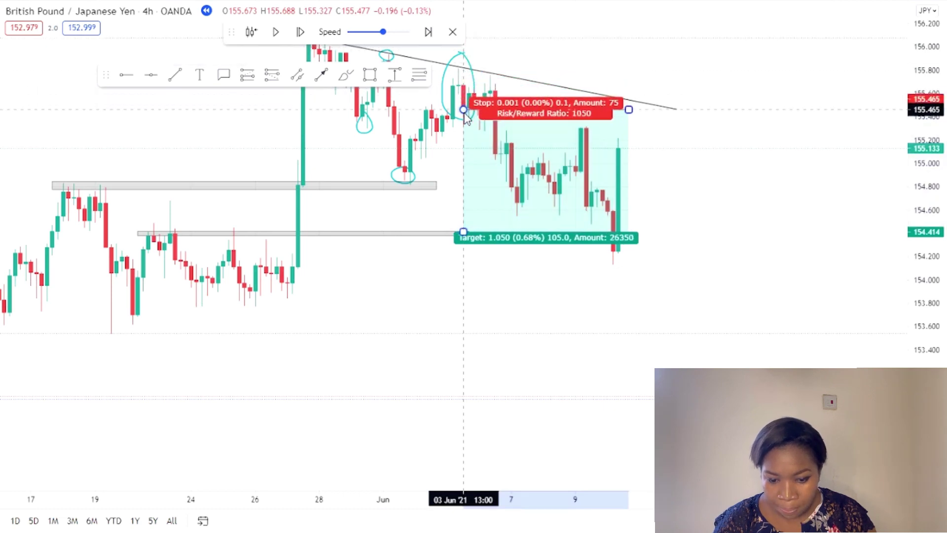
pyautogui.click(460, 138)
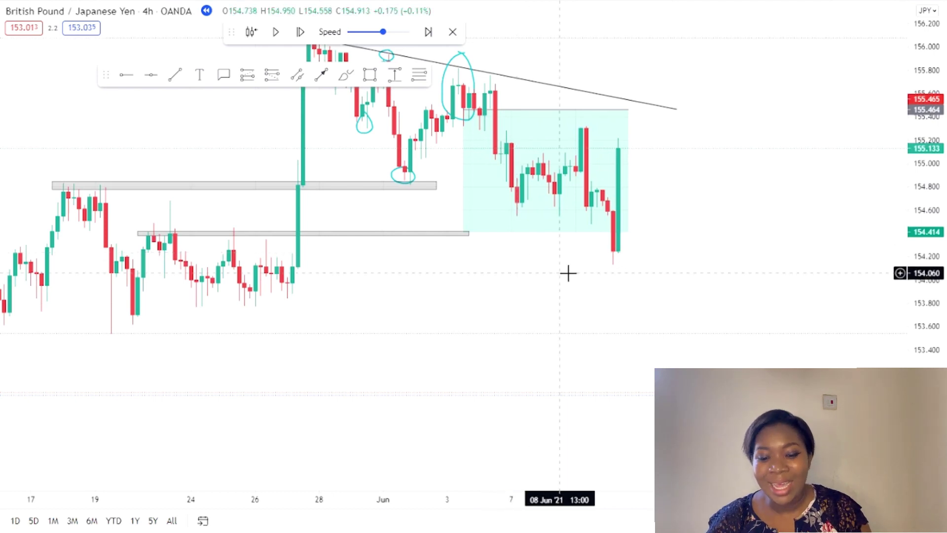
# - Move the drawing toolbar top-right, pan the chart, and show the short position's stop and target
pyautogui.moveTo(104, 76)
pyautogui.mouseDown()
pyautogui.moveTo(59, 94)
pyautogui.moveTo(39, 139)
pyautogui.moveTo(507, 141)
pyautogui.moveTo(561, 13)
pyautogui.mouseUp()
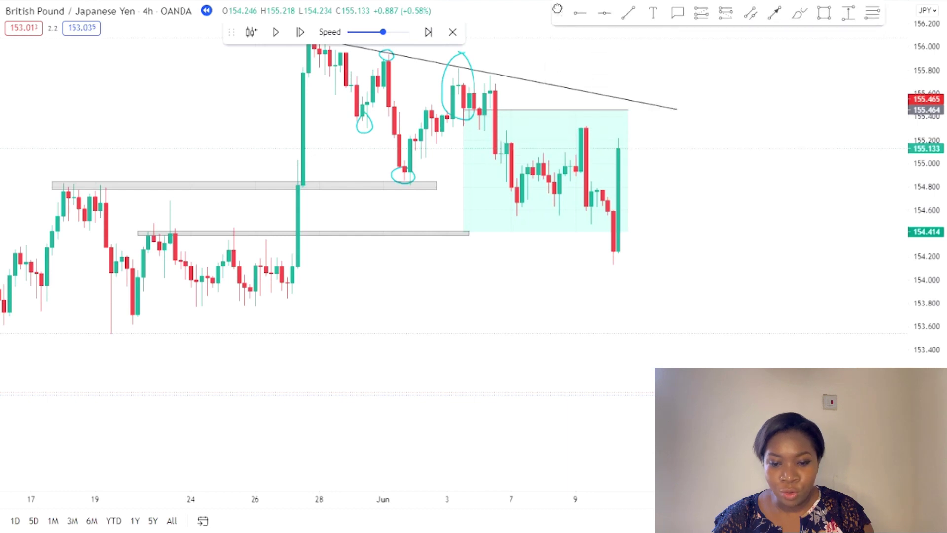
pyautogui.moveTo(536, 60); pyautogui.dragTo(560, 125)
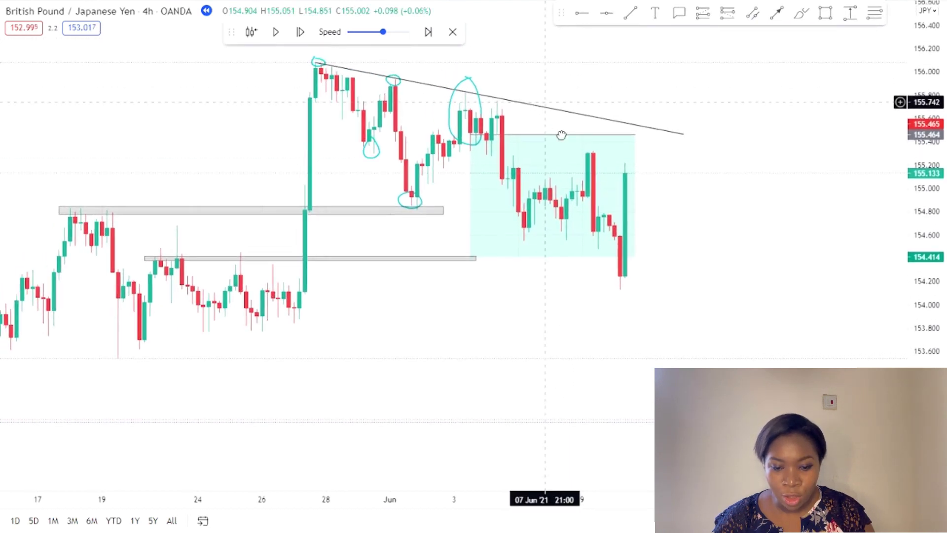
pyautogui.click(640, 303)
pyautogui.click(485, 417)
pyautogui.moveTo(472, 462)
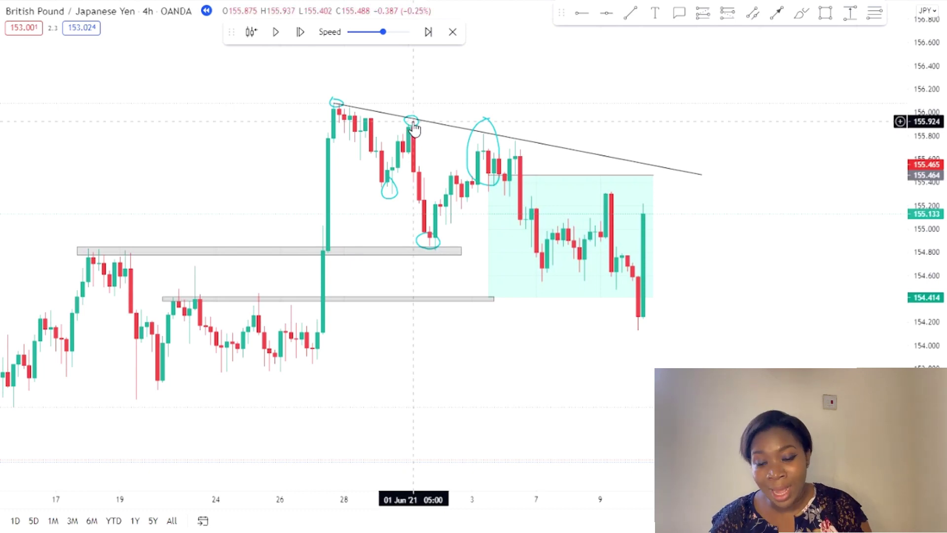
pyautogui.click(545, 180)
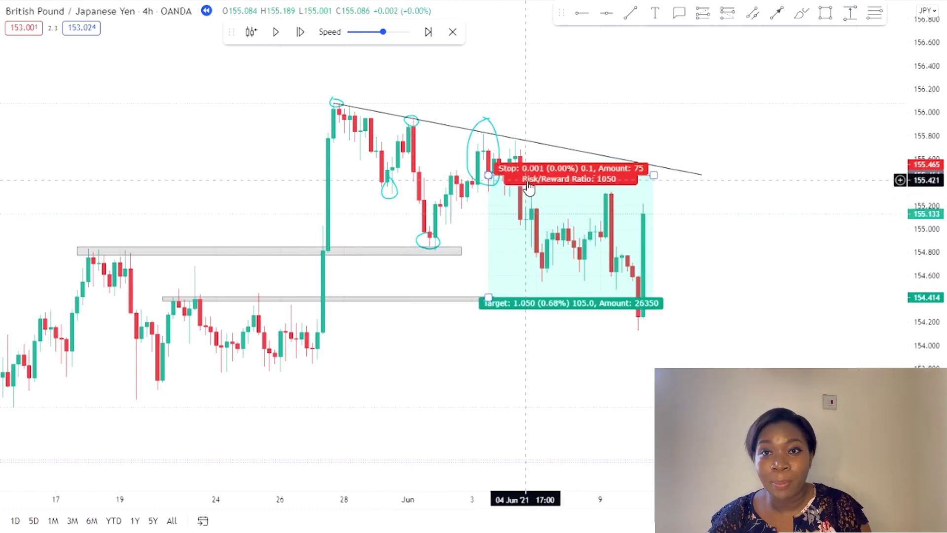